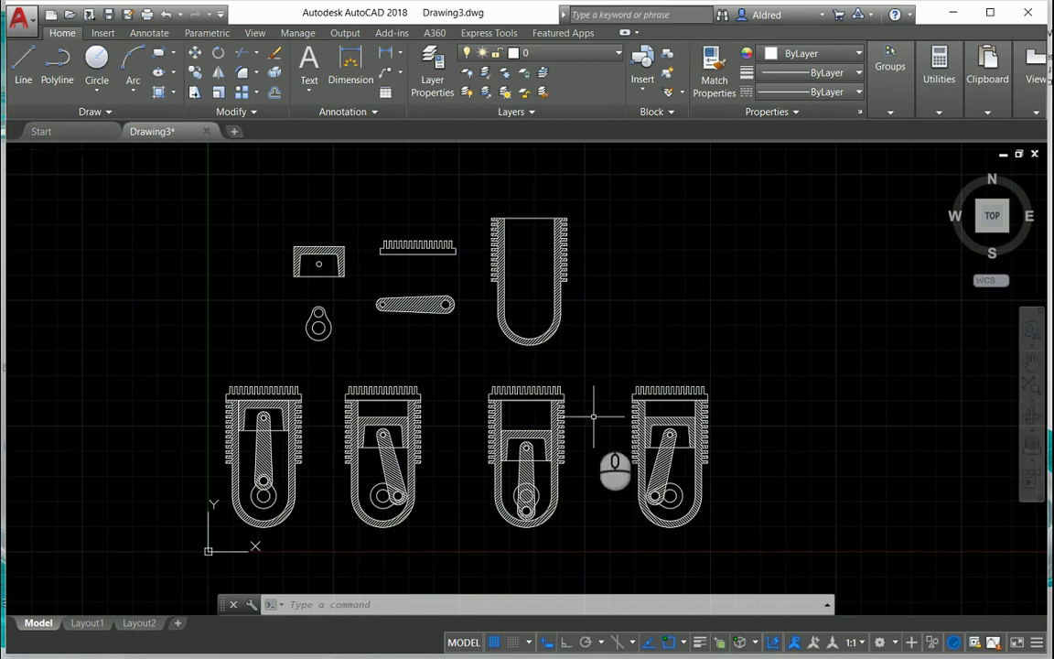
- Switch to the View tools and check the Named Views list, leaving the view unchanged
{"action": "left_click", "coordinate": [258, 34]}
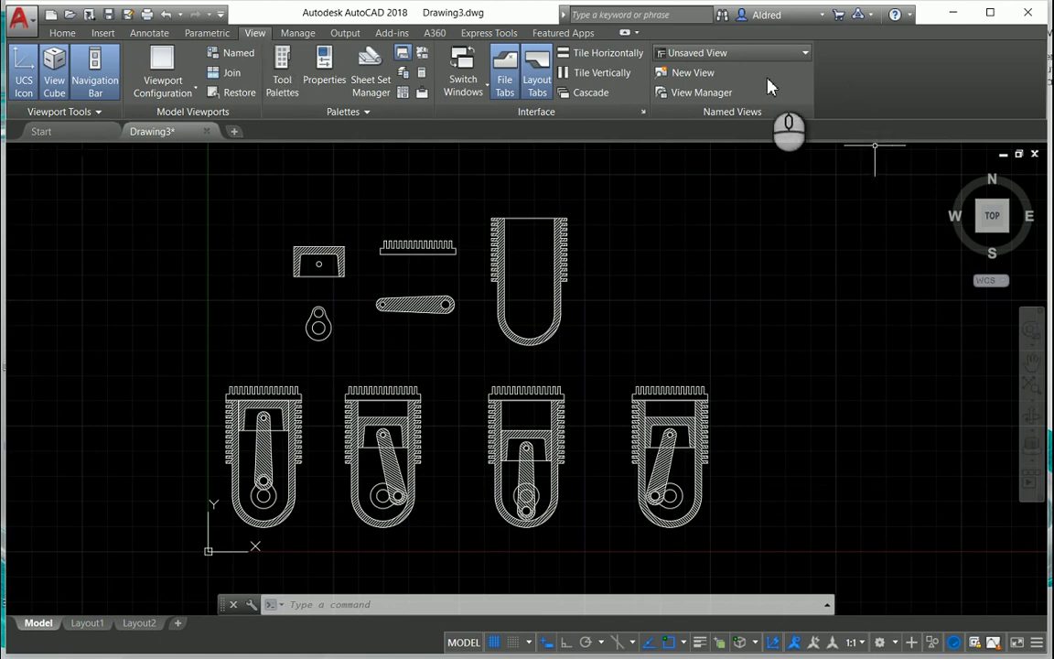
{"action": "left_click", "coordinate": [741, 55]}
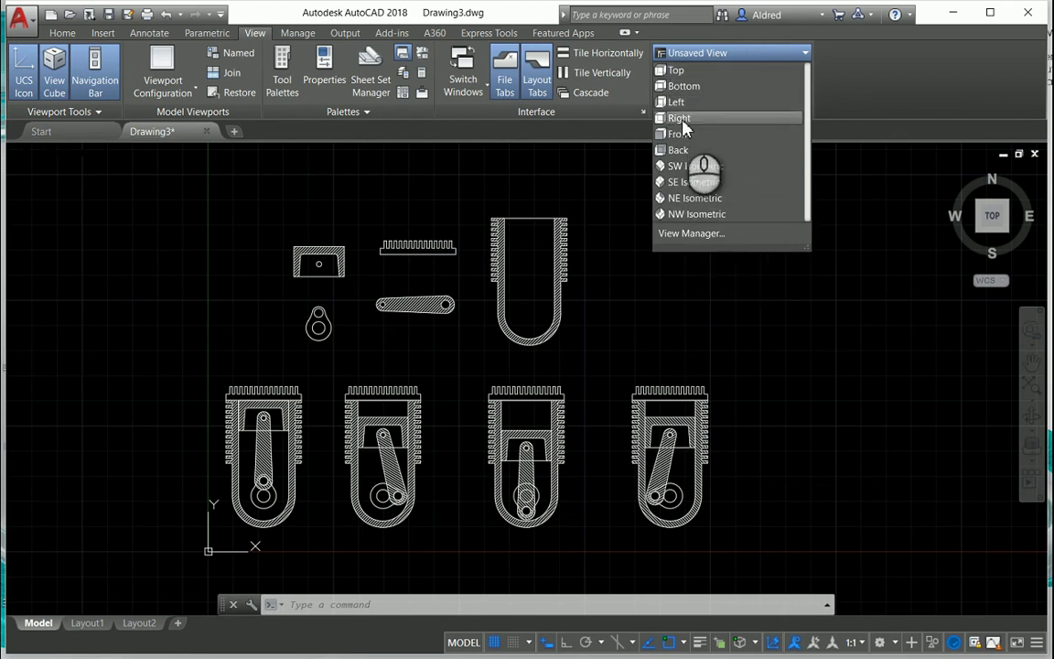
{"action": "left_click", "coordinate": [893, 71]}
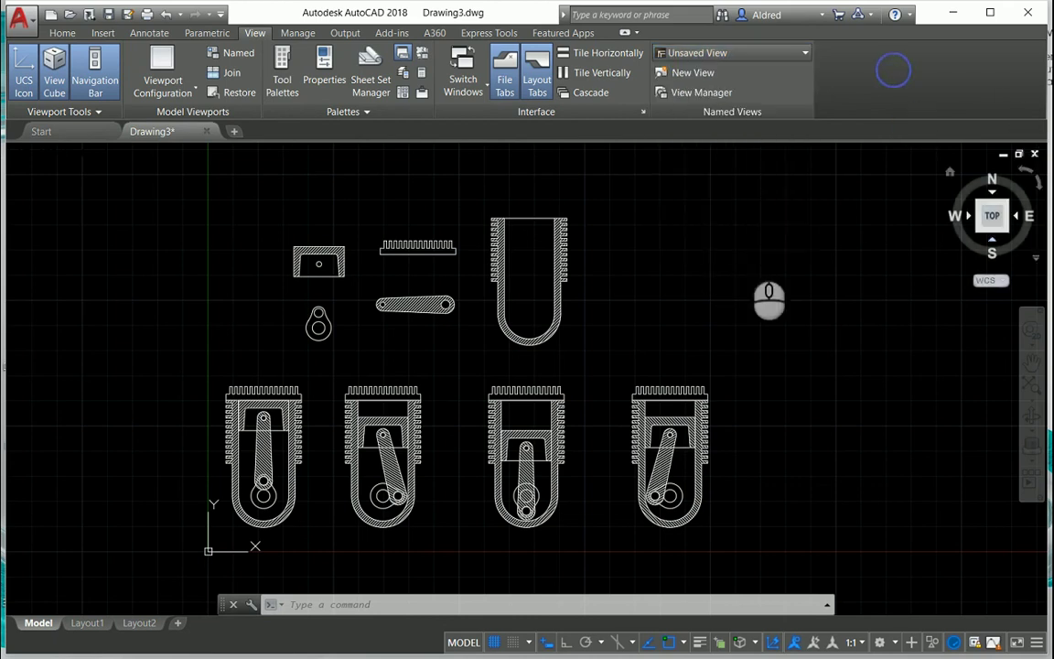
- Save a new named view '270 deg' windowed around the right-hand piston
{"action": "left_click", "coordinate": [696, 77]}
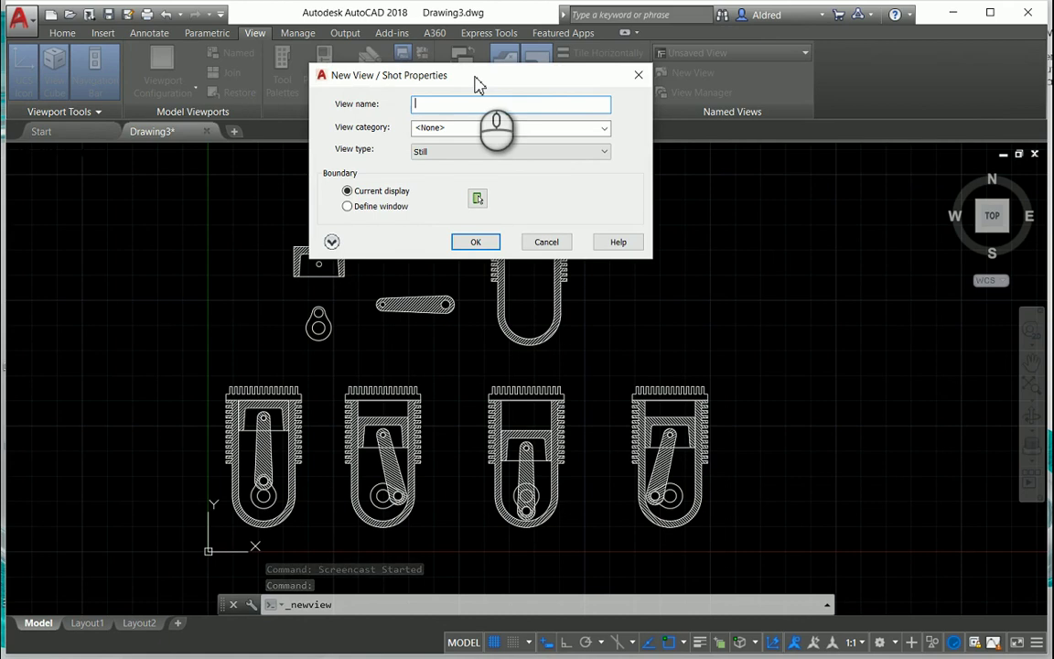
{"action": "type", "text": "270"}
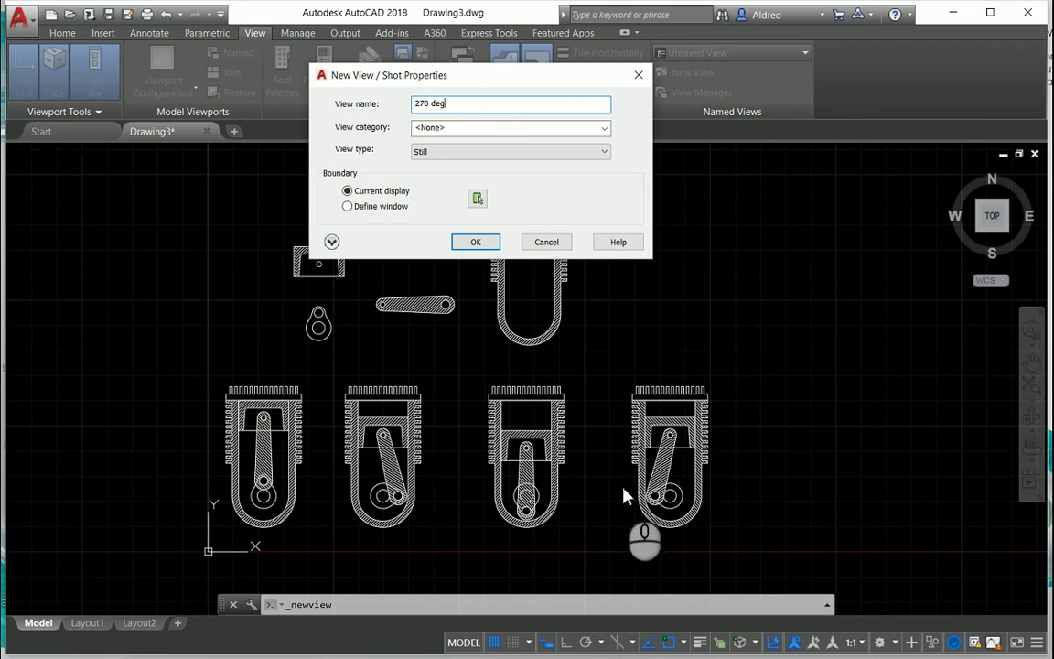
{"action": "left_click", "coordinate": [387, 207]}
{"action": "scroll", "coordinate": [590, 411], "scroll_direction": "up", "scroll_amount": 6}
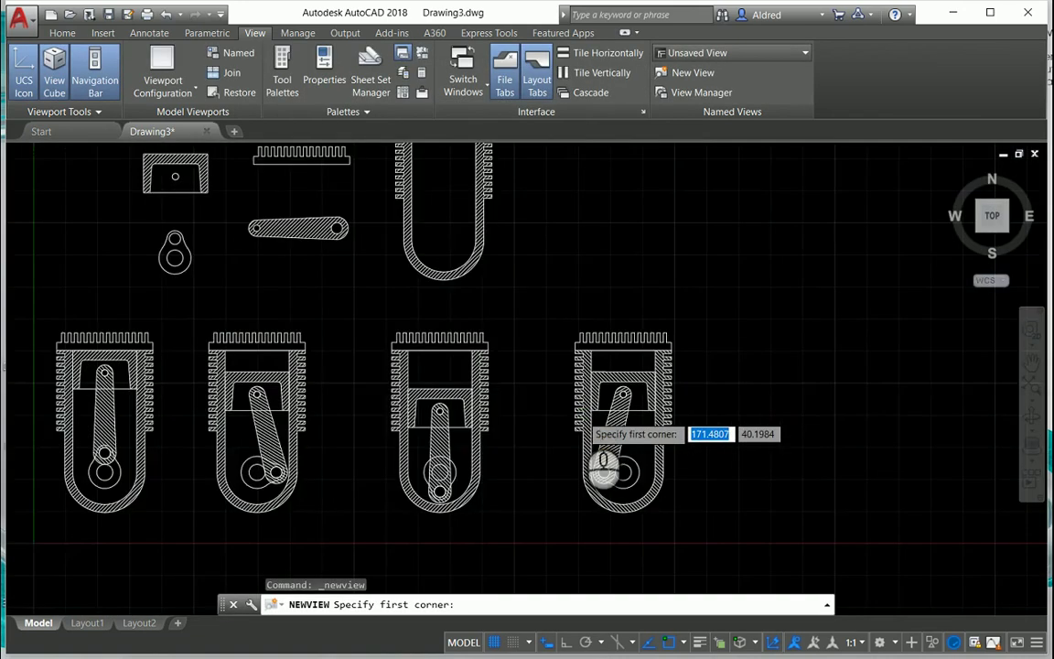
{"action": "left_click", "coordinate": [529, 241]}
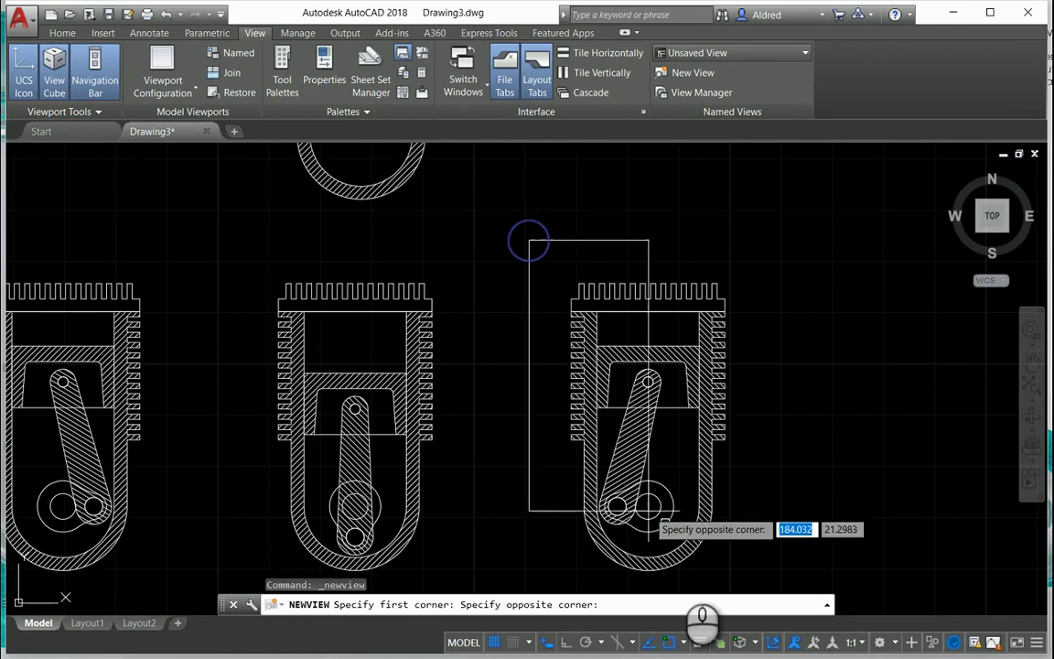
{"action": "left_click", "coordinate": [760, 590]}
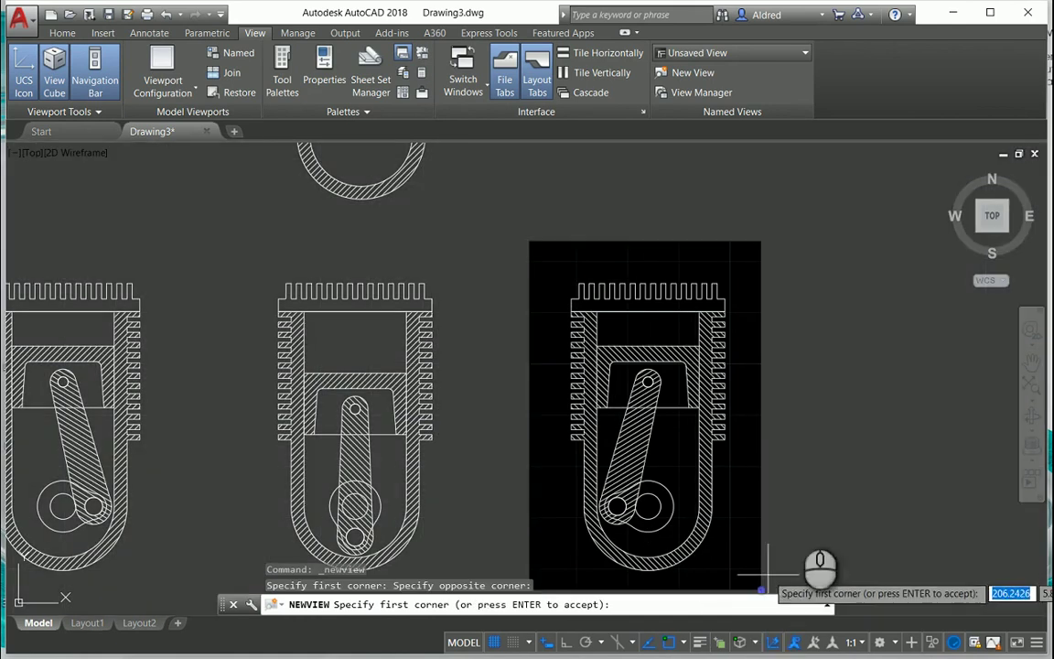
{"action": "right_click", "coordinate": [769, 308]}
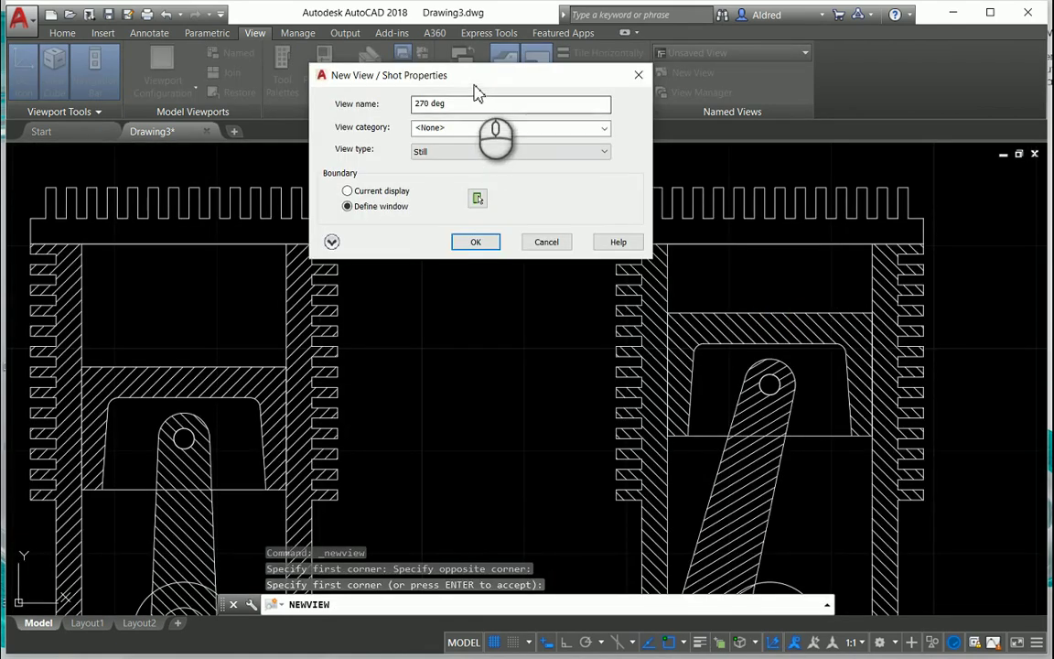
{"action": "left_click", "coordinate": [476, 242]}
- Restore the '270 deg' view from the Named Views list
{"action": "scroll", "coordinate": [469, 238], "scroll_direction": "down", "scroll_amount": 5}
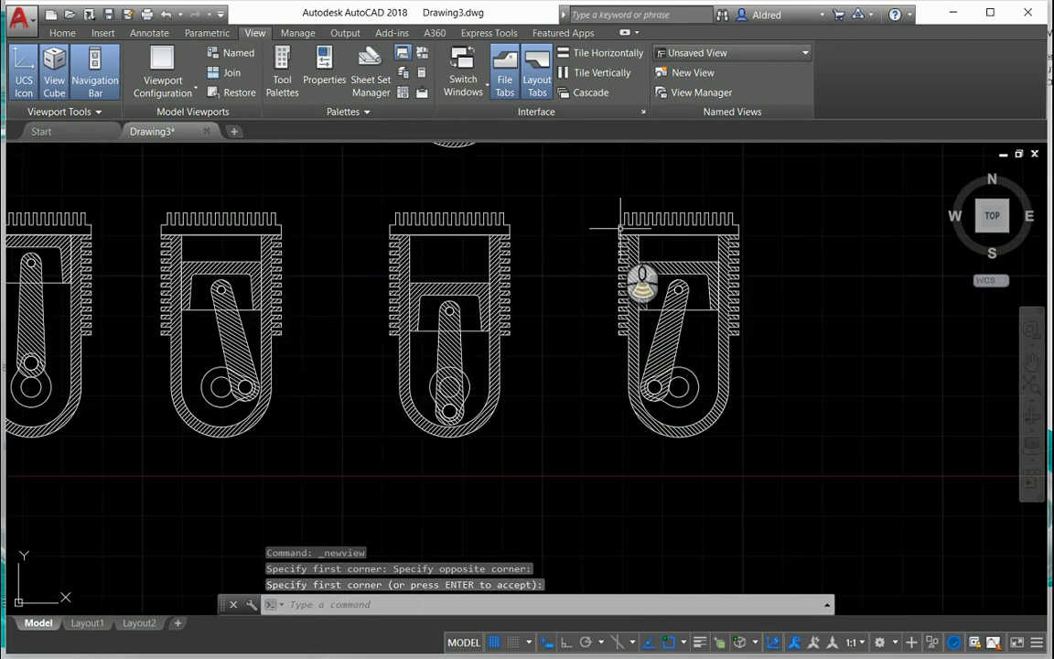
{"action": "left_click", "coordinate": [709, 53]}
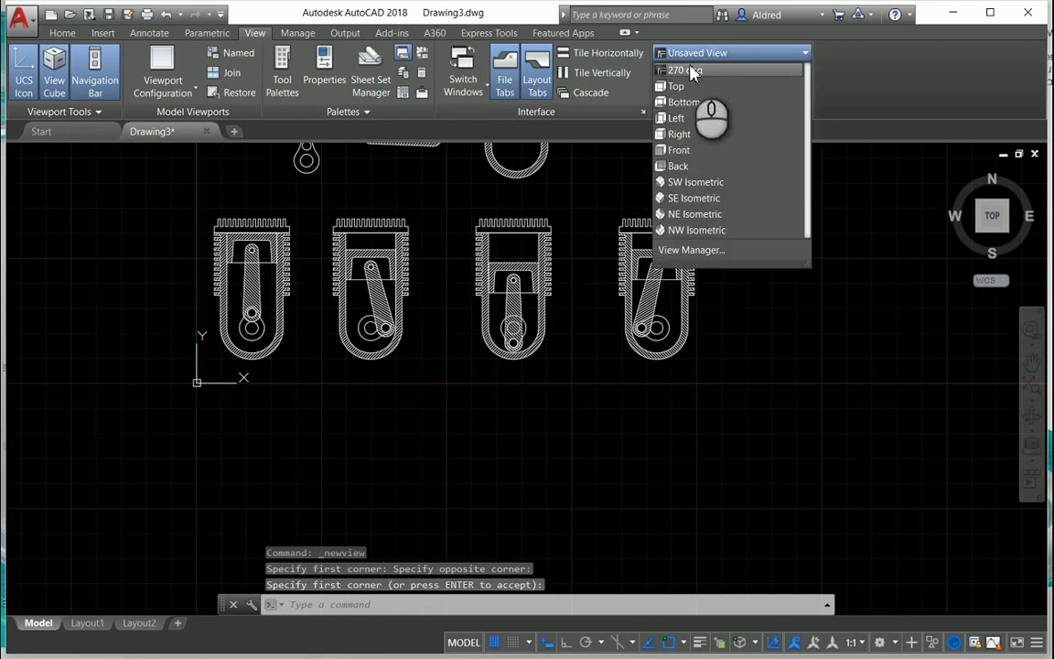
{"action": "left_click", "coordinate": [692, 73]}
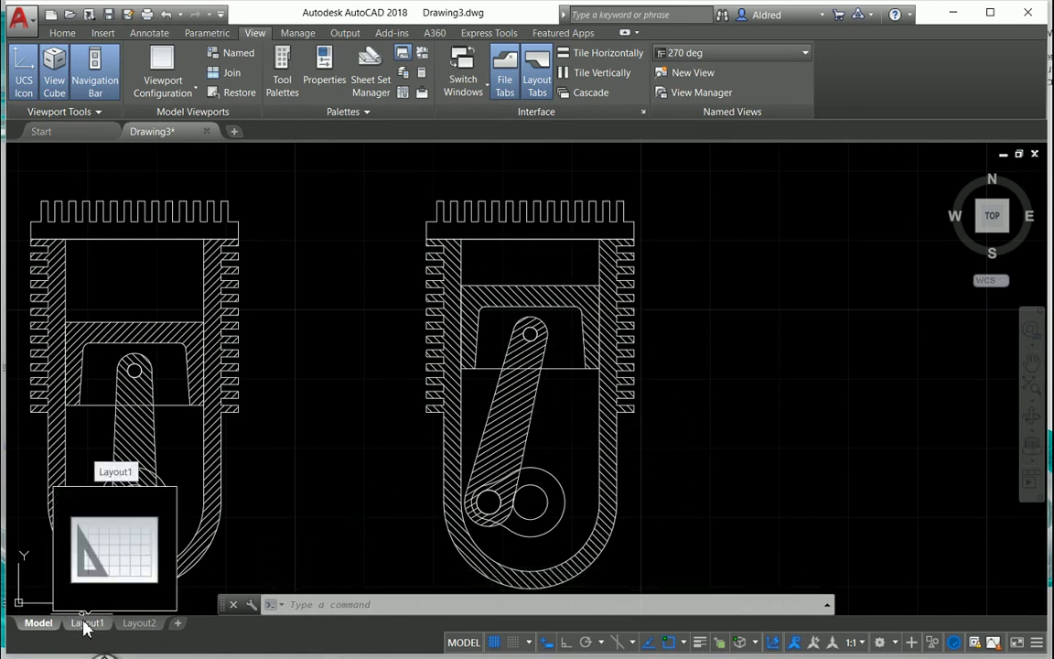
- On Layout1, select the overall viewport, undoing an accidental deletion of it
{"action": "left_click", "coordinate": [84, 623]}
{"action": "left_click", "coordinate": [776, 558]}
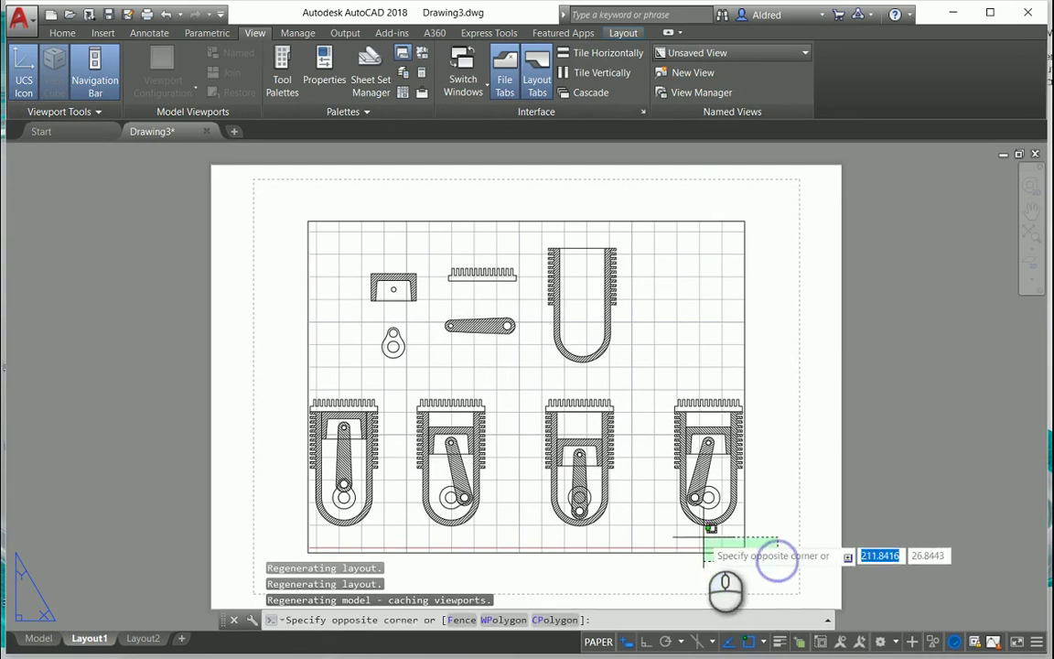
{"action": "left_click", "coordinate": [703, 538]}
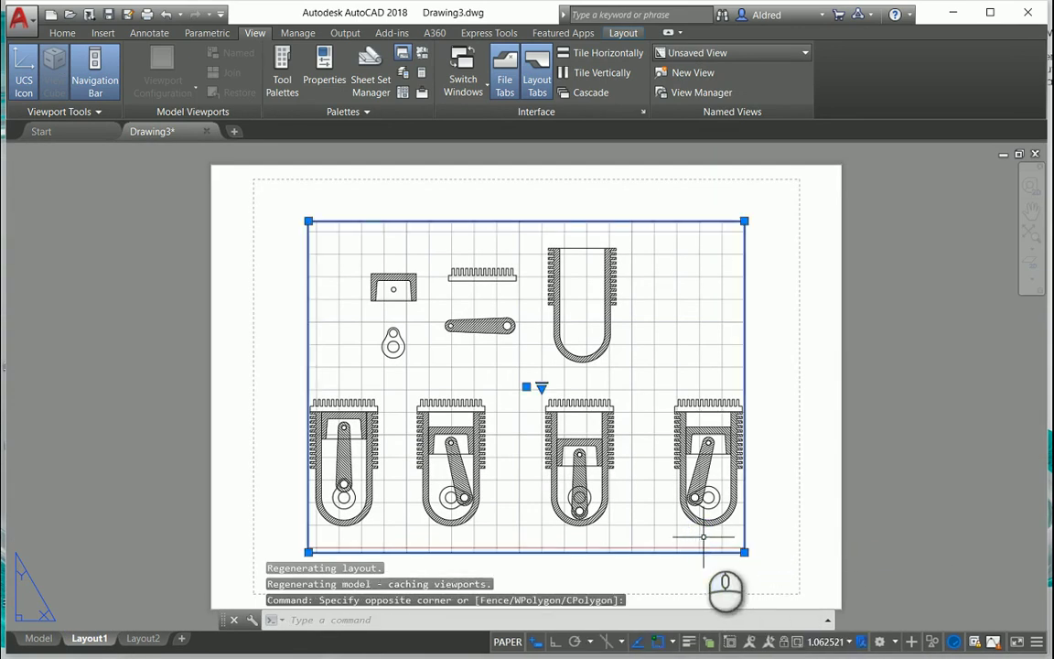
{"action": "key", "text": "Delete"}
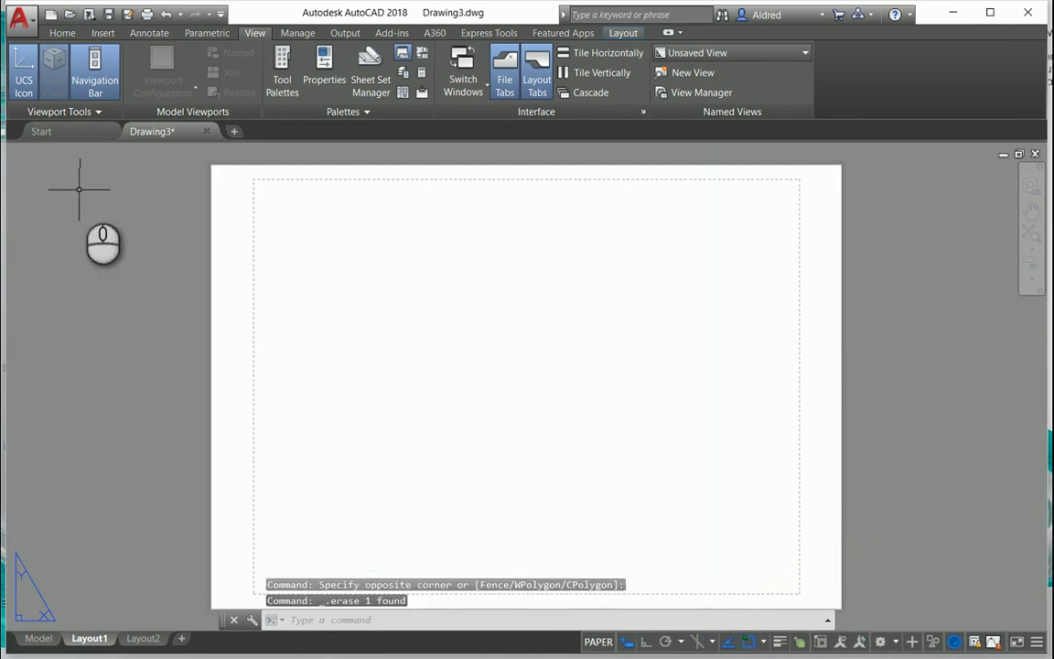
{"action": "key", "text": "ctrl+z"}
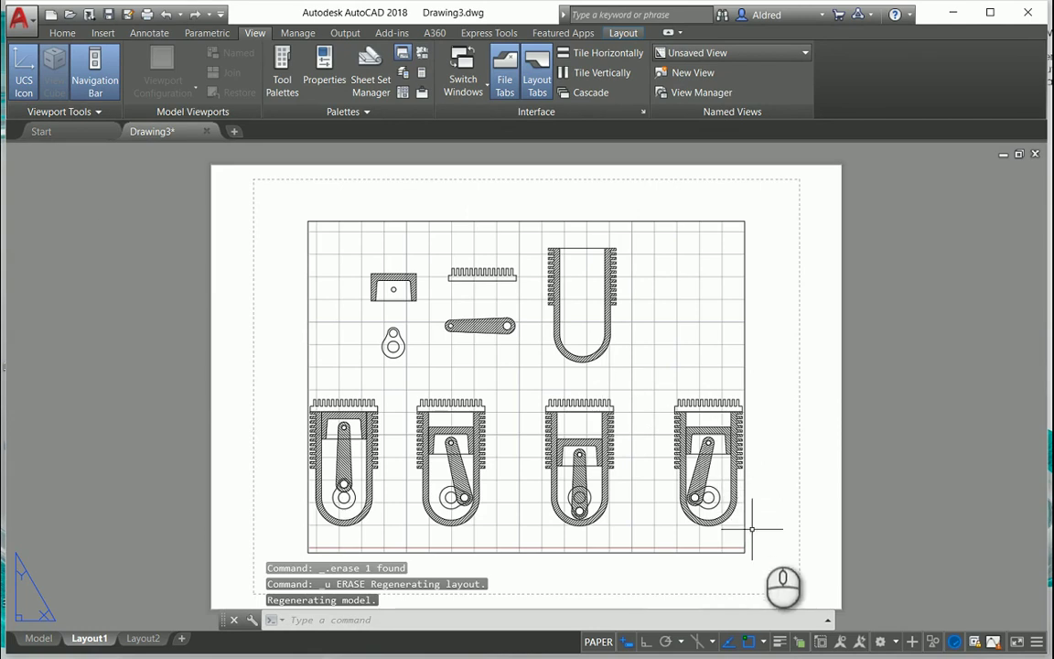
{"action": "left_click", "coordinate": [749, 567]}
{"action": "left_click", "coordinate": [674, 525]}
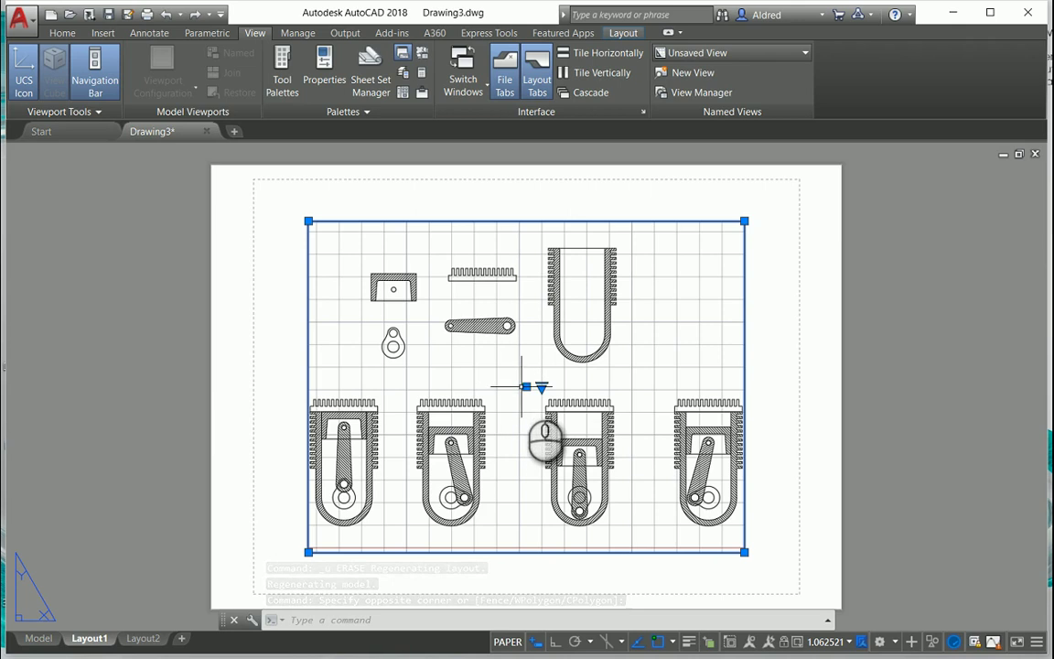
- Reposition the viewport on the sheet by dragging its centre grip several times
{"action": "left_click", "coordinate": [526, 387]}
{"action": "left_click", "coordinate": [446, 356]}
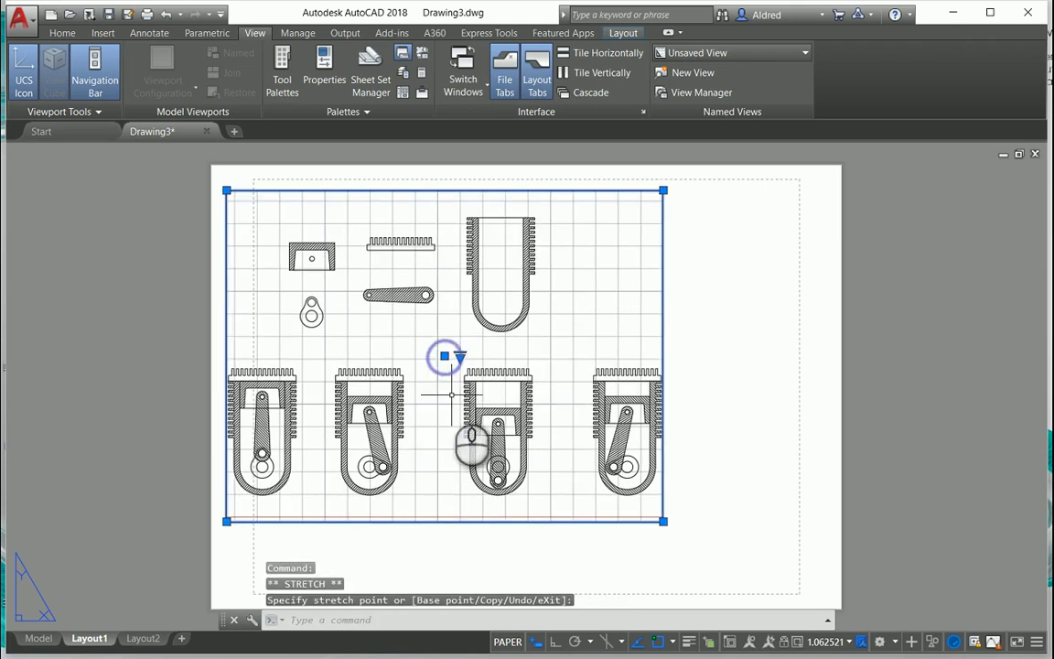
{"action": "left_click", "coordinate": [442, 358]}
{"action": "left_click", "coordinate": [548, 358]}
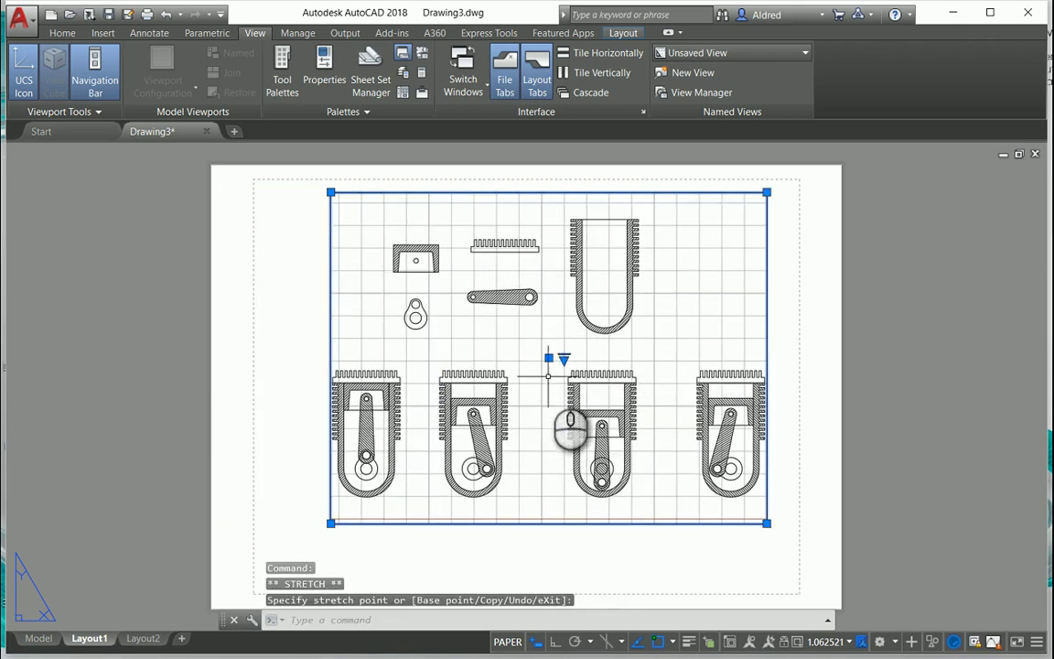
{"action": "left_click", "coordinate": [549, 358]}
{"action": "left_click", "coordinate": [566, 422]}
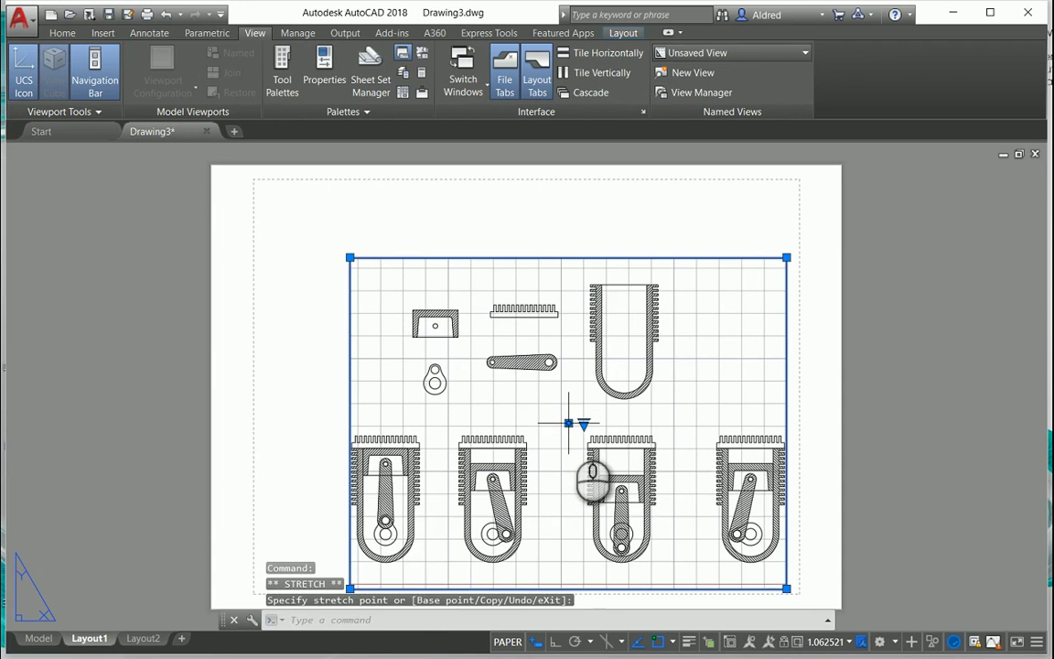
{"action": "left_click", "coordinate": [566, 423]}
{"action": "left_click", "coordinate": [497, 393]}
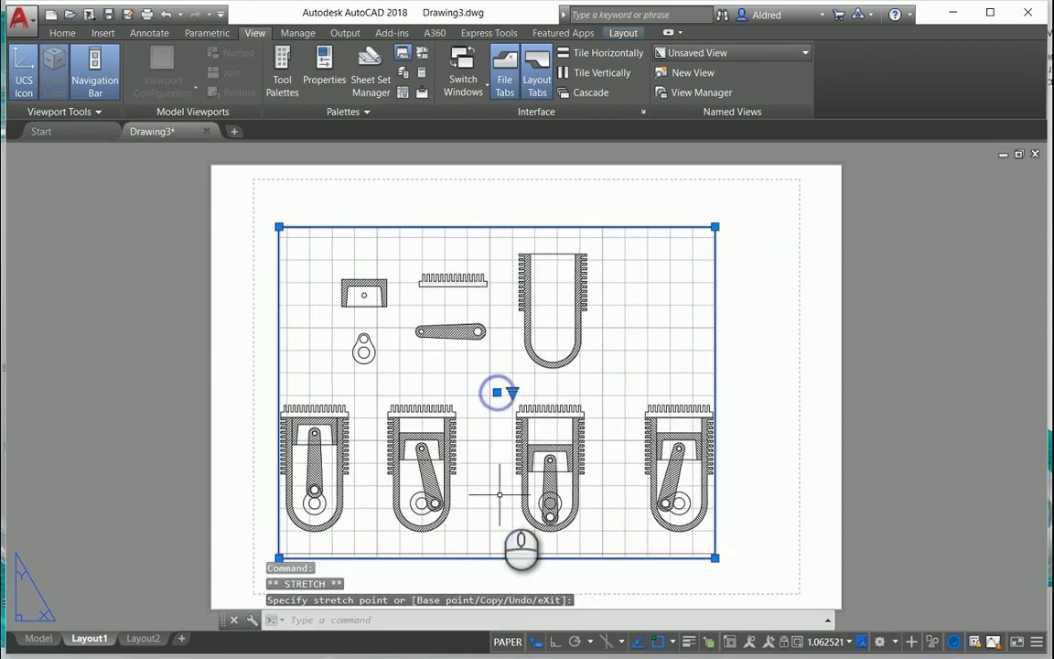
- Set the viewport scale to 1:2 and move it to the sheet's top-left corner
{"action": "left_click", "coordinate": [511, 393]}
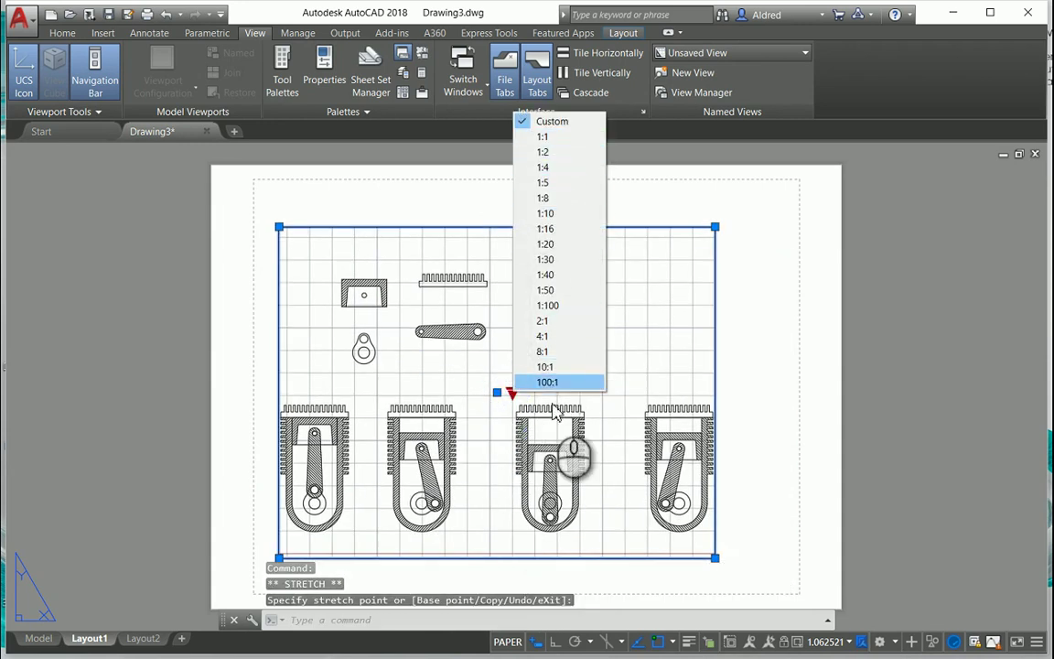
{"action": "left_click", "coordinate": [544, 243]}
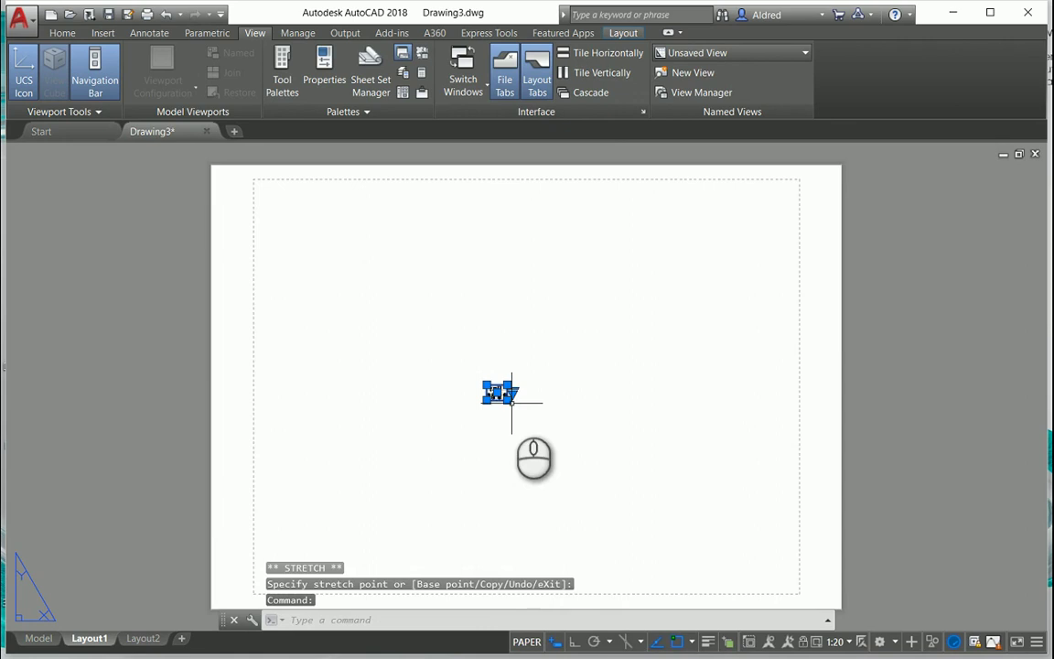
{"action": "left_click", "coordinate": [512, 394]}
{"action": "left_click", "coordinate": [560, 452]}
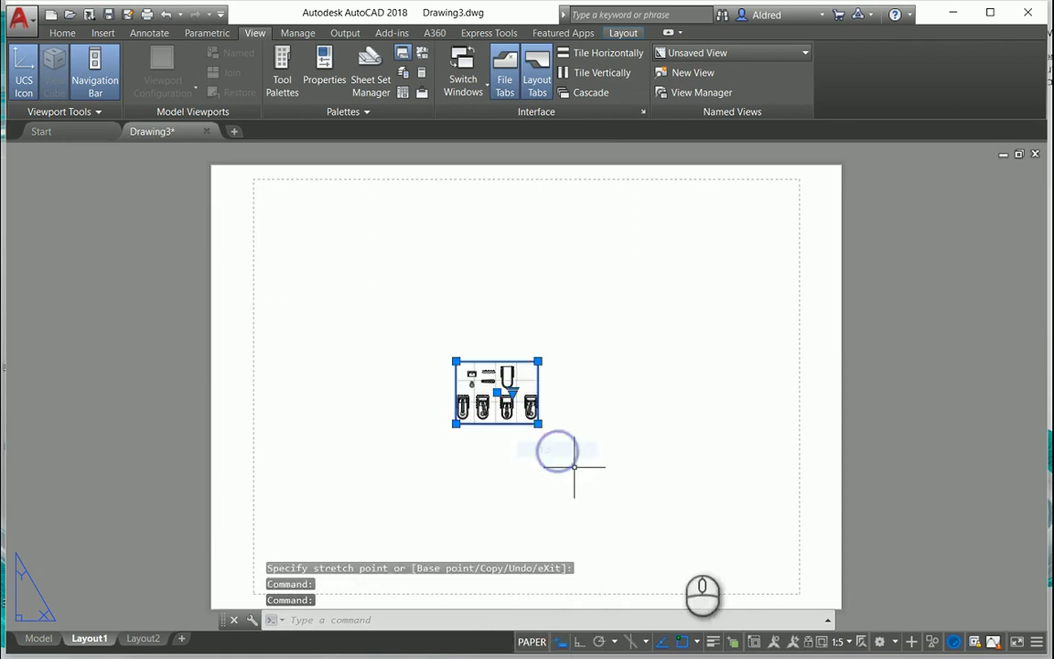
{"action": "left_click", "coordinate": [512, 391]}
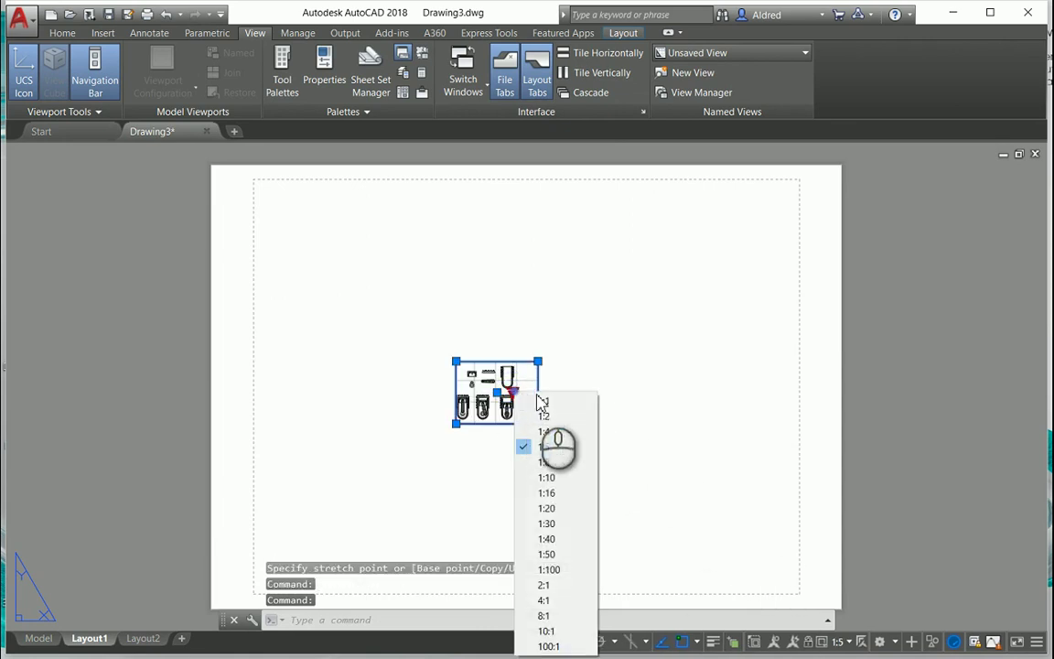
{"action": "left_click", "coordinate": [560, 432]}
{"action": "left_click", "coordinate": [497, 391]}
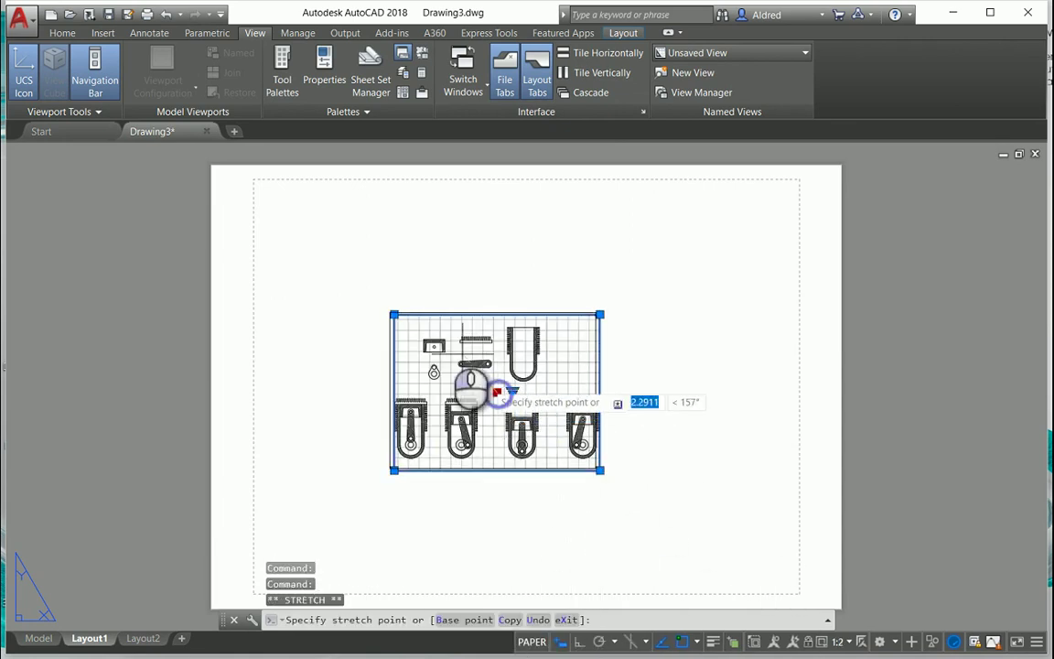
{"action": "left_click", "coordinate": [364, 265]}
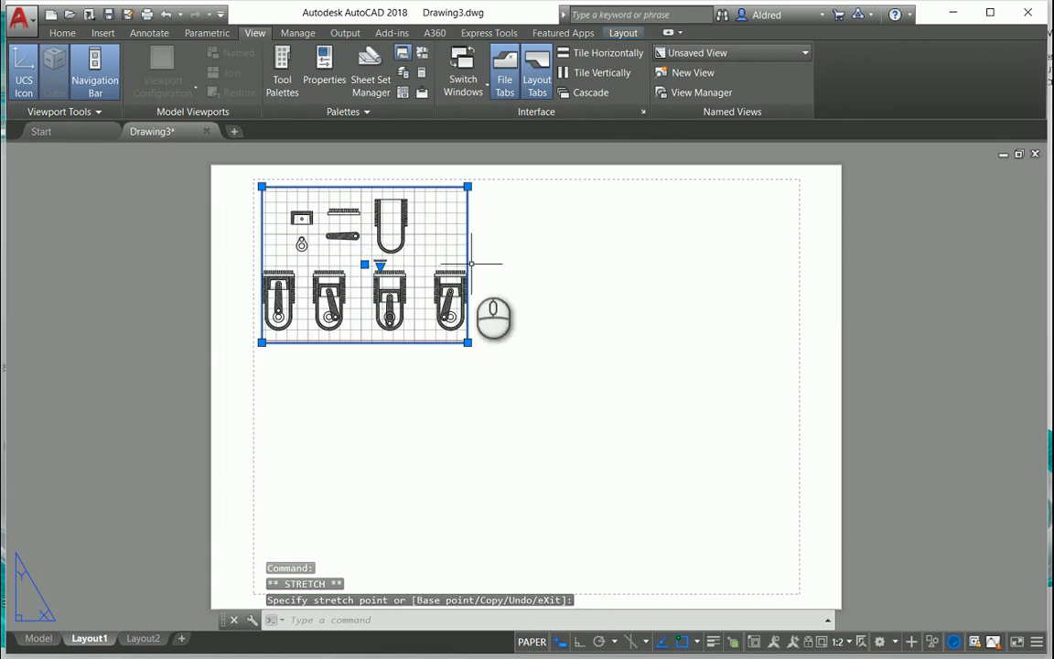
- Insert the '270 deg' view at 2:1 scale, after trying 4:1, on the sheet's right side
{"action": "left_click", "coordinate": [626, 33]}
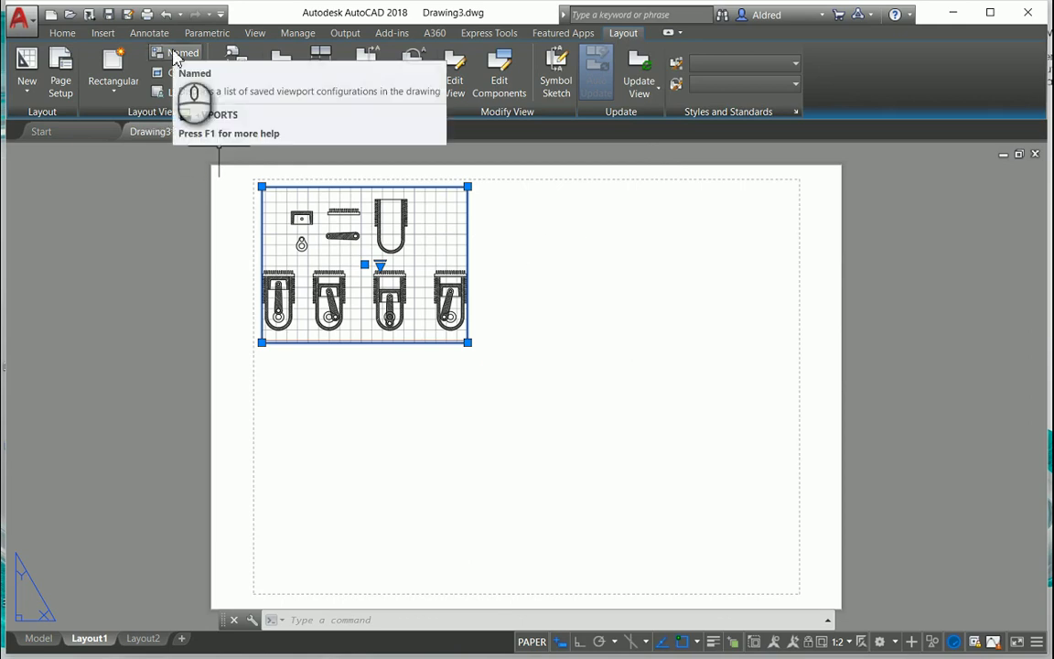
{"action": "left_click", "coordinate": [235, 90]}
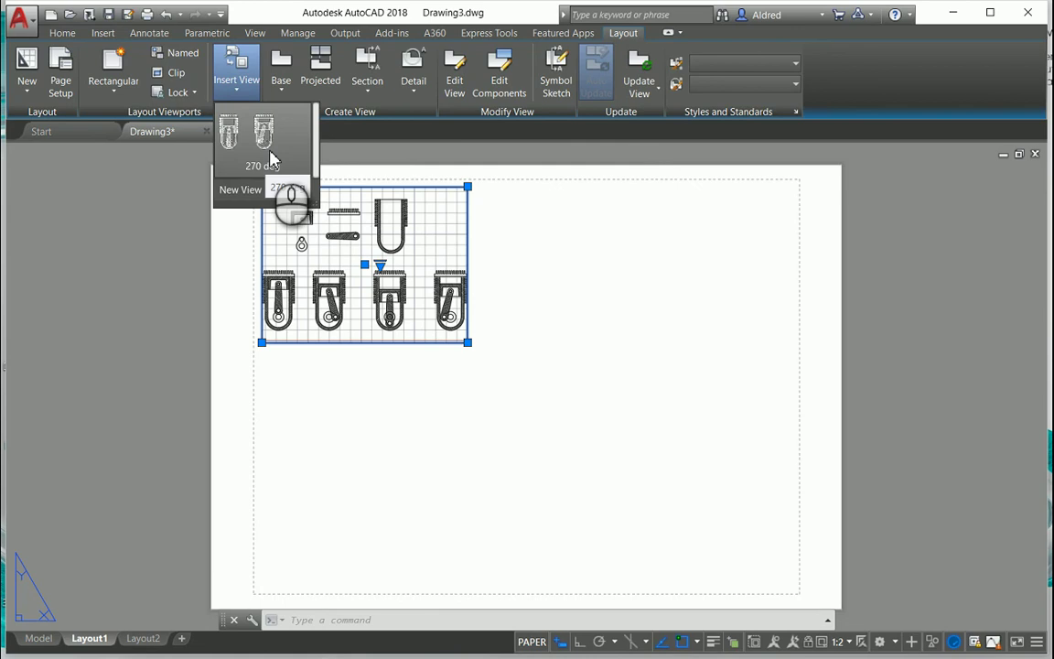
{"action": "left_click", "coordinate": [264, 137]}
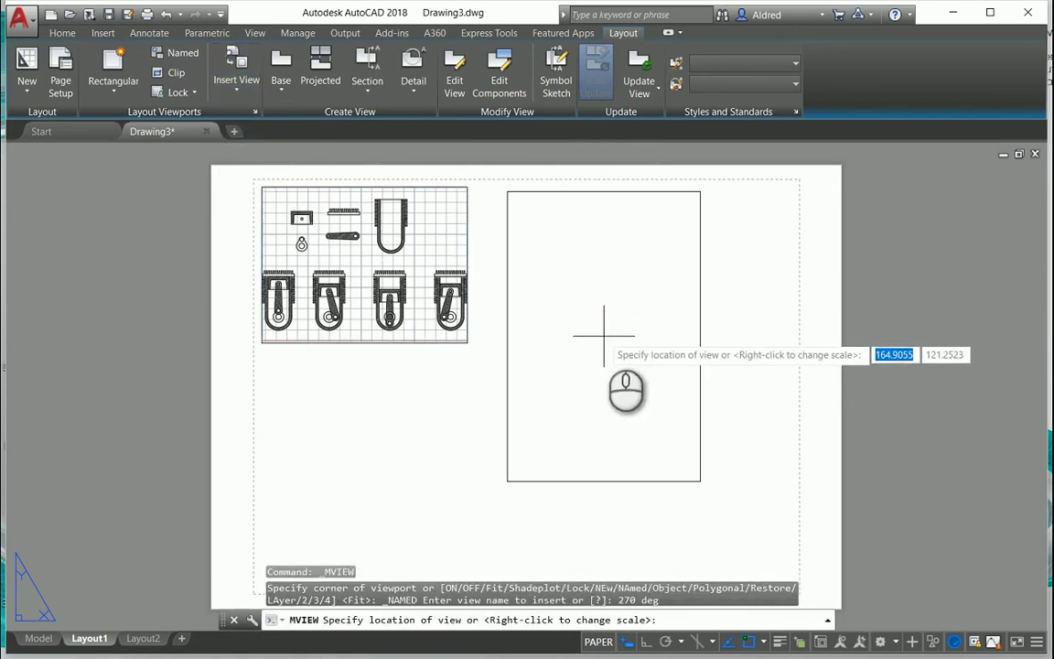
{"action": "right_click", "coordinate": [603, 336]}
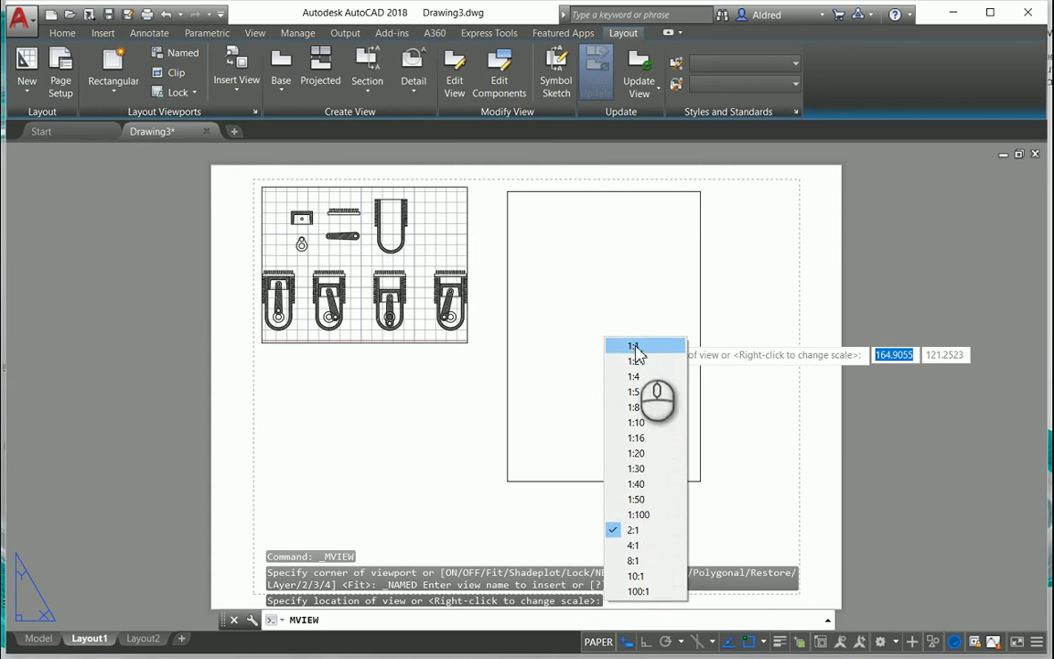
{"action": "left_click", "coordinate": [636, 545]}
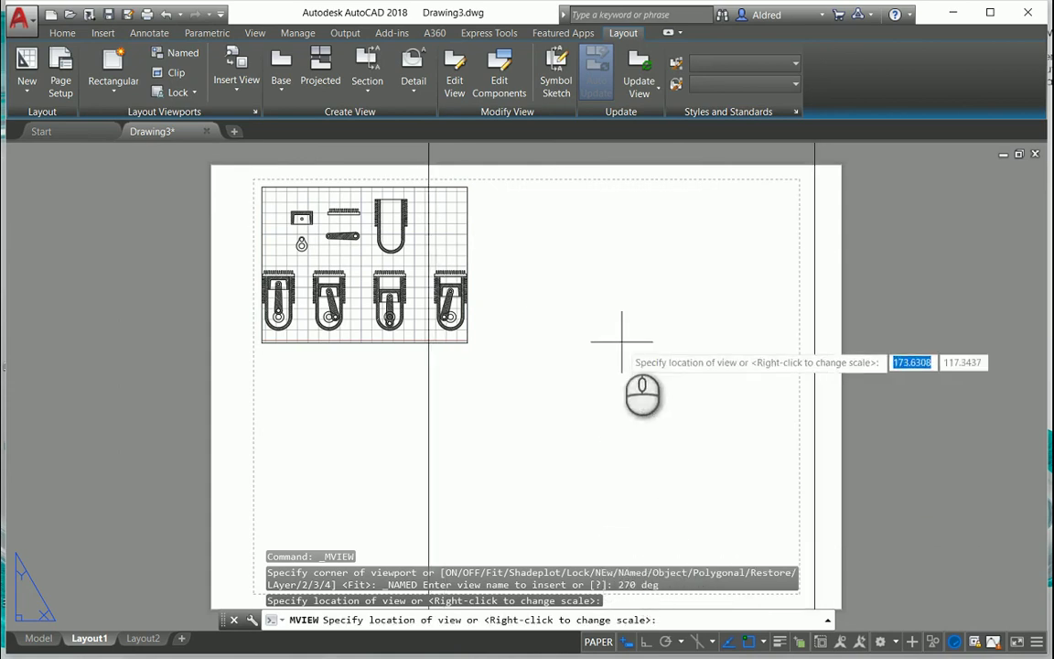
{"action": "right_click", "coordinate": [634, 385]}
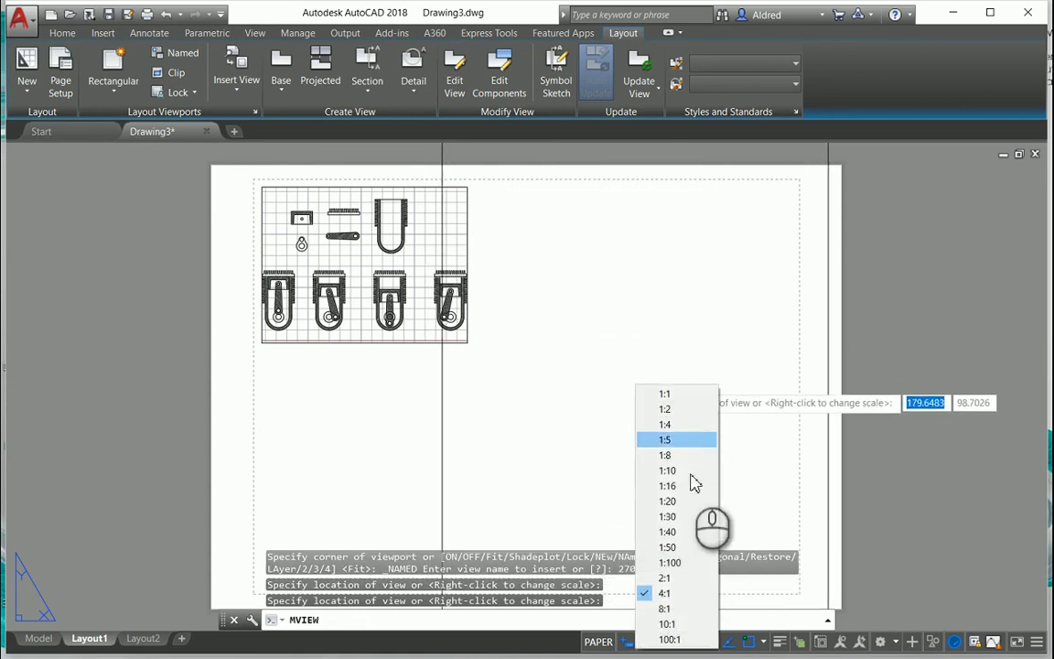
{"action": "left_click", "coordinate": [667, 578]}
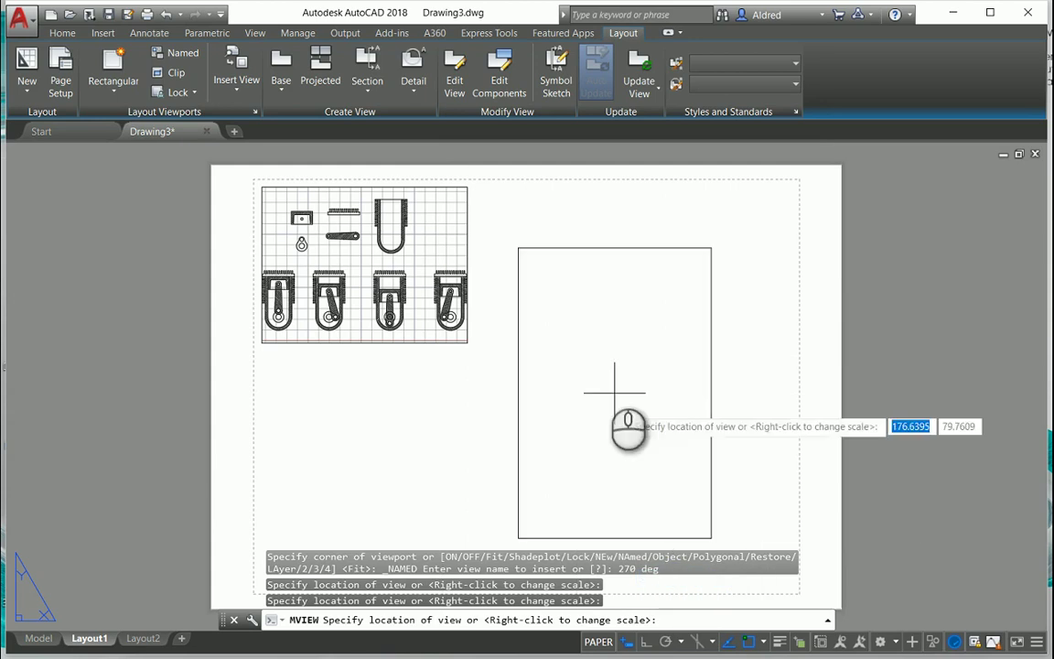
{"action": "left_click", "coordinate": [675, 332]}
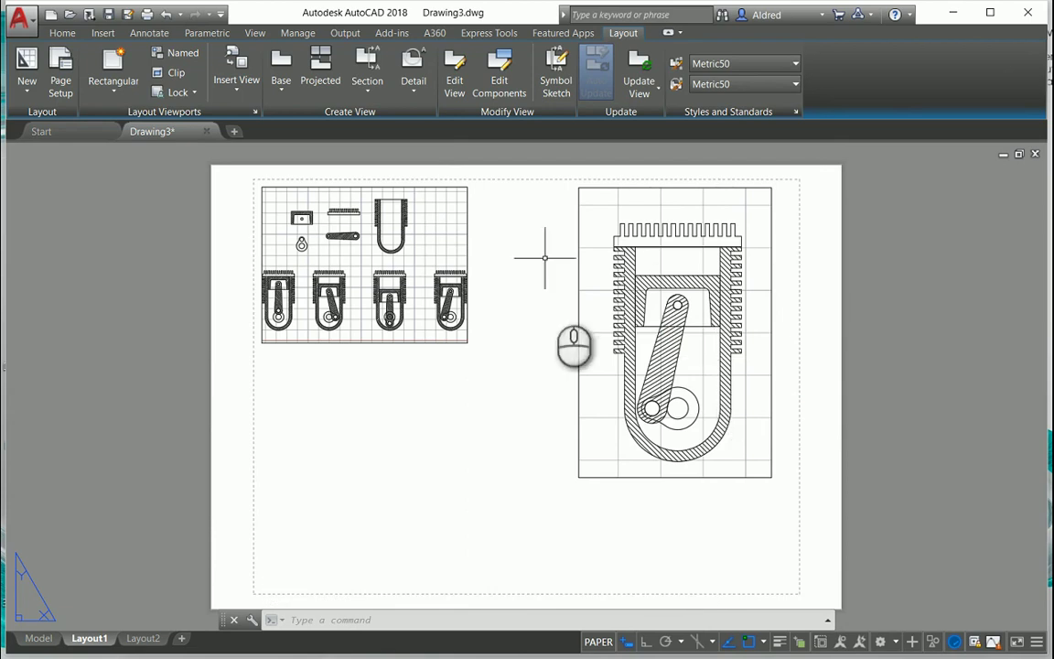
- Define a new view by windowing the hatched block with the hole in model space
{"action": "left_click", "coordinate": [240, 91]}
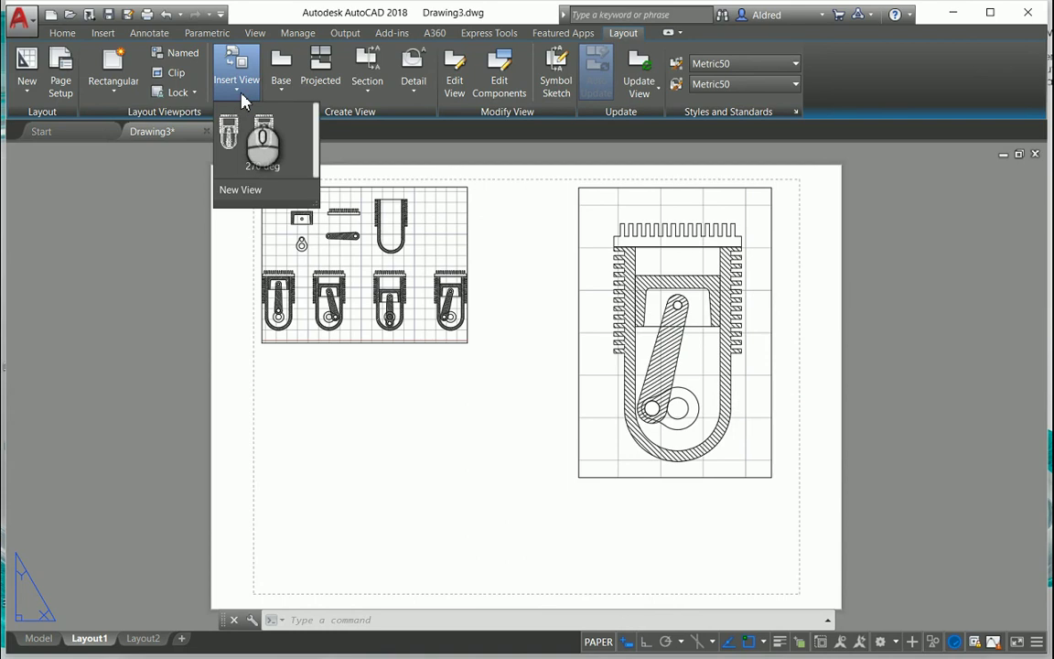
{"action": "left_click", "coordinate": [247, 194]}
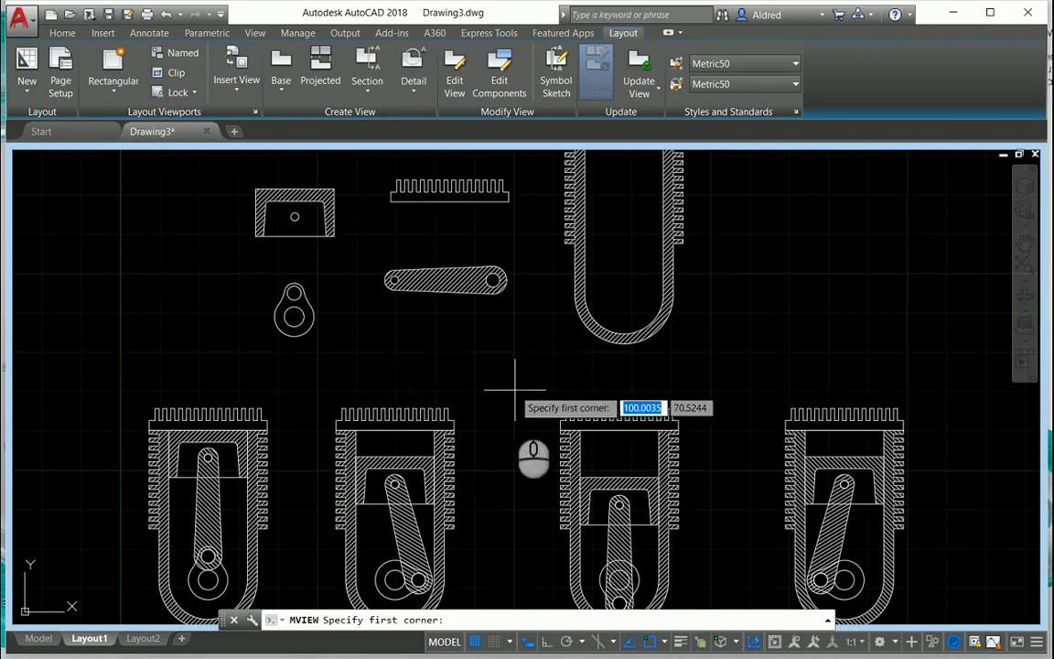
{"action": "scroll", "coordinate": [337, 325], "scroll_direction": "up", "scroll_amount": 4}
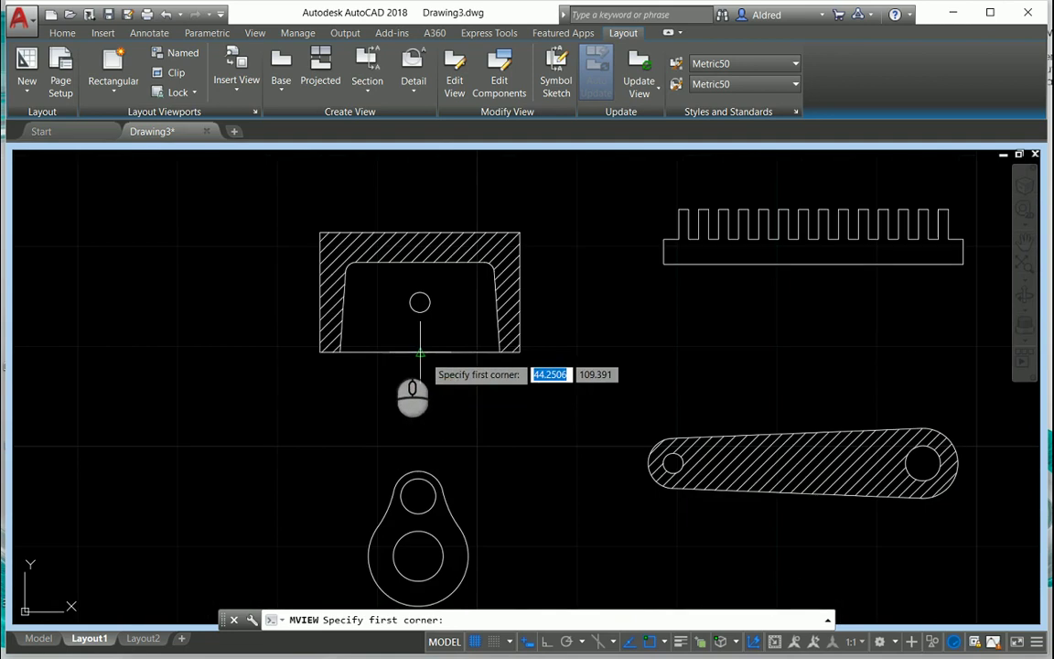
{"action": "left_click", "coordinate": [258, 194]}
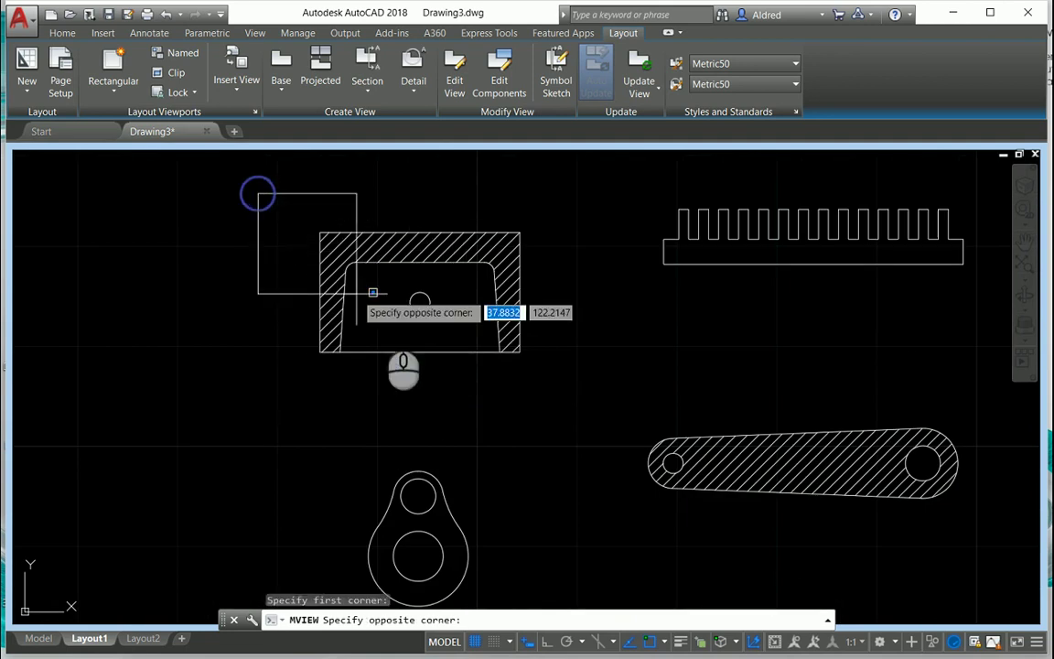
{"action": "left_click", "coordinate": [571, 392]}
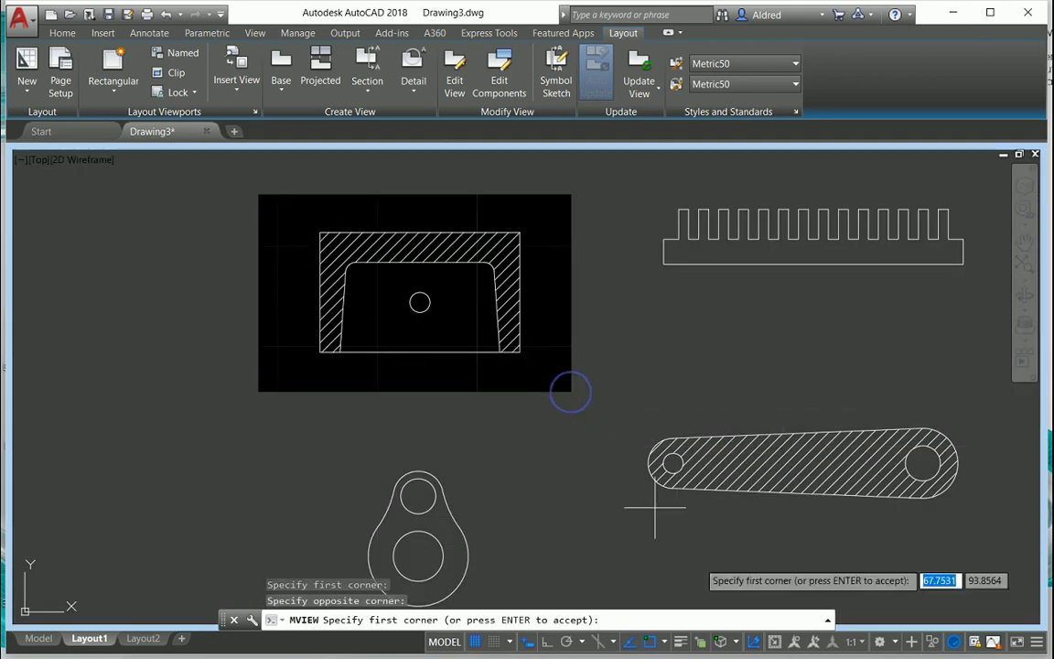
{"action": "right_click", "coordinate": [548, 399]}
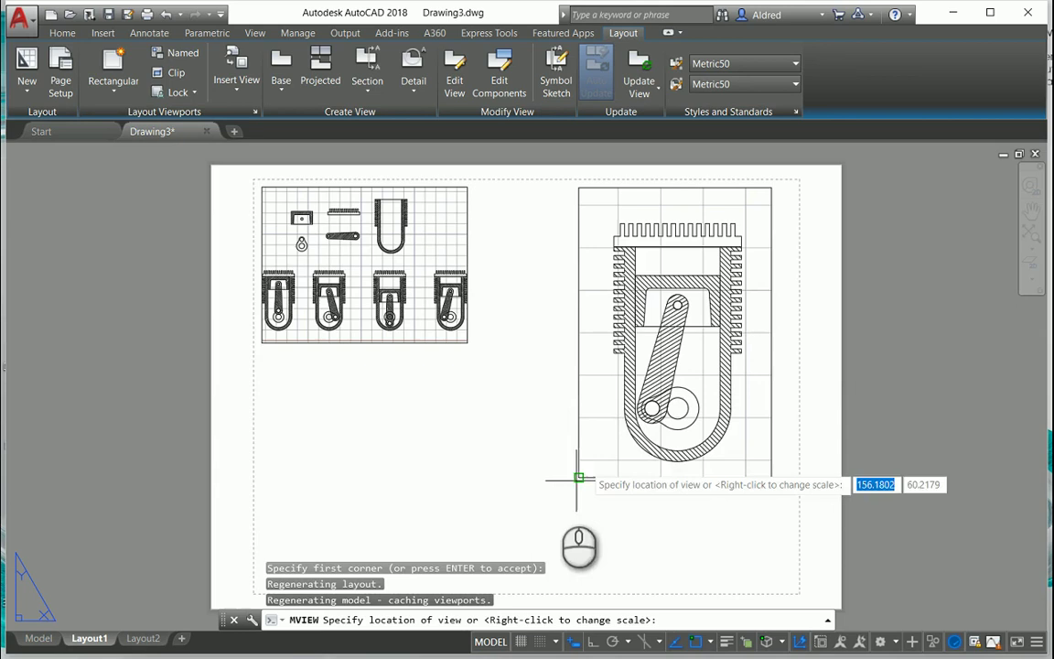
- Set the detail view to 4:1 and place it below the overall viewport
{"action": "right_click", "coordinate": [400, 435]}
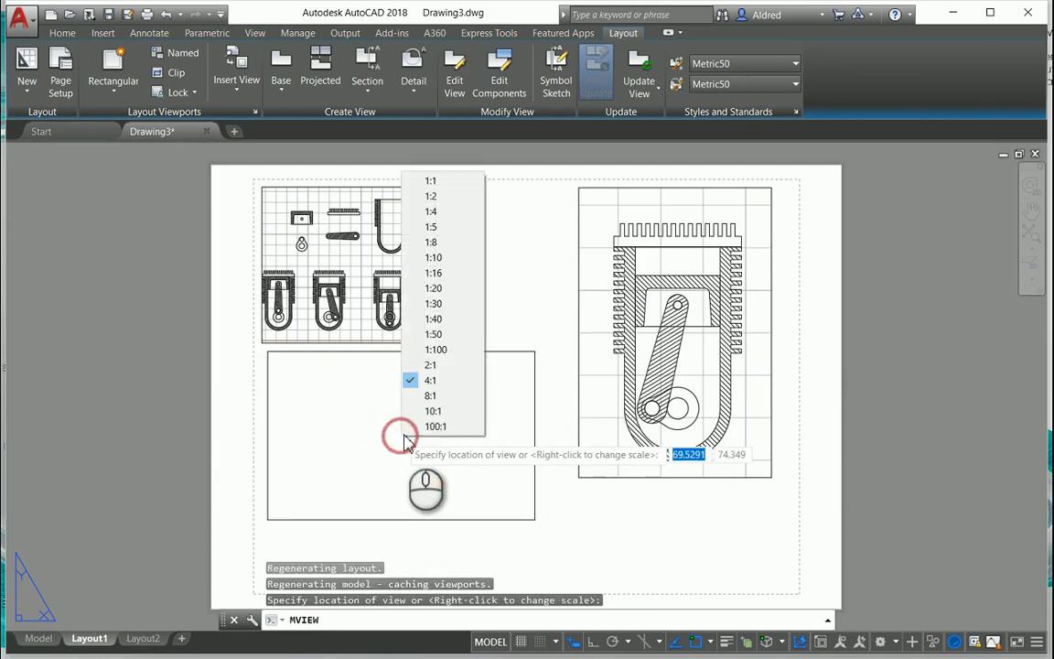
{"action": "left_click", "coordinate": [440, 385]}
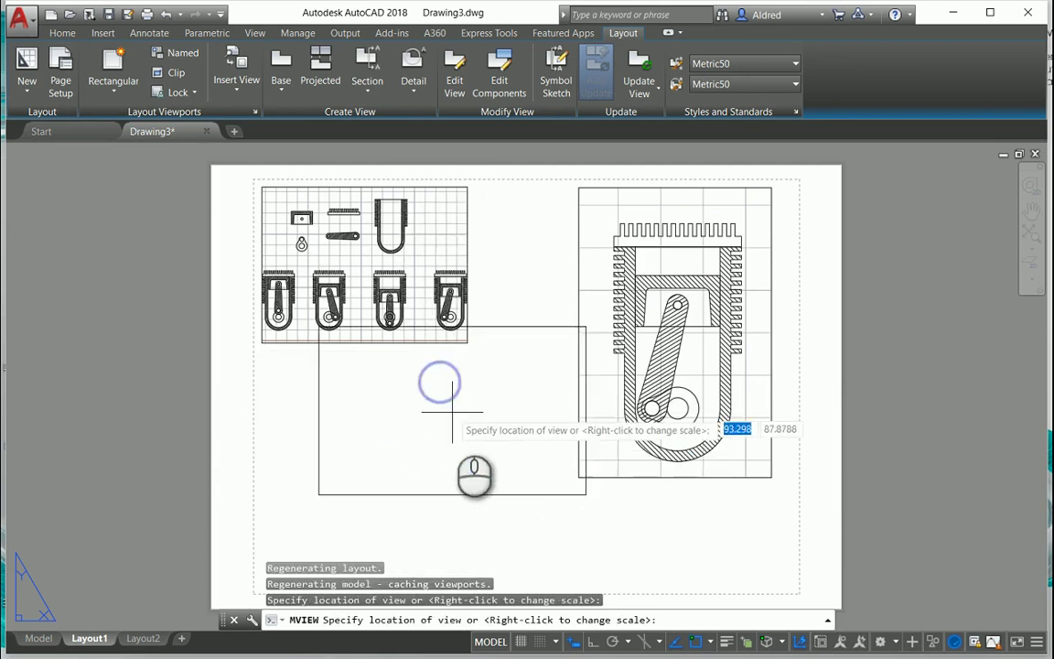
{"action": "left_click", "coordinate": [414, 464]}
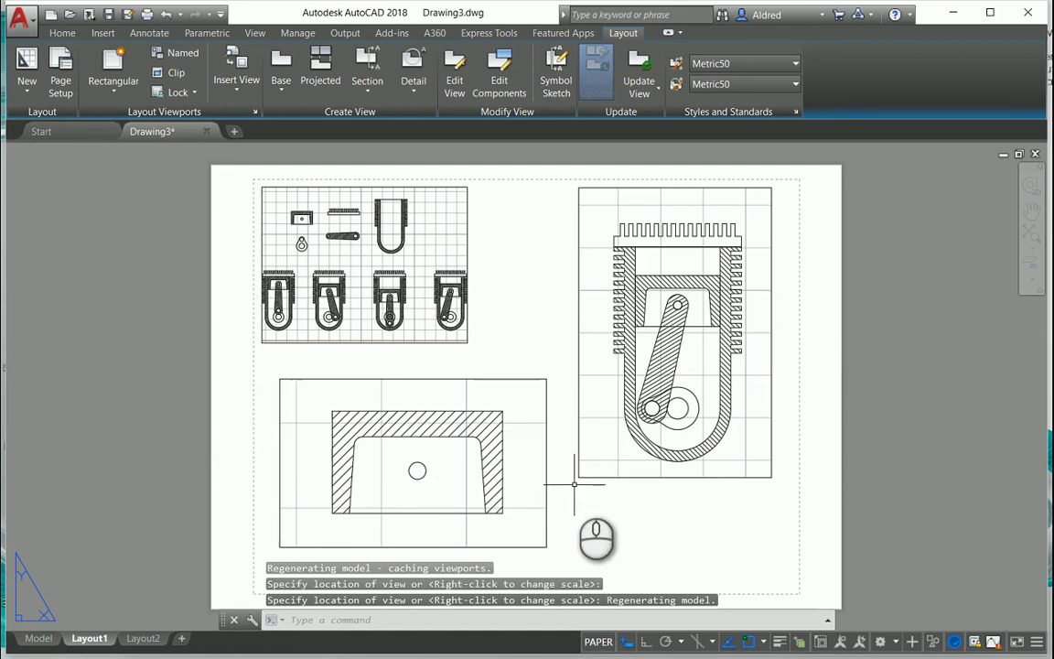